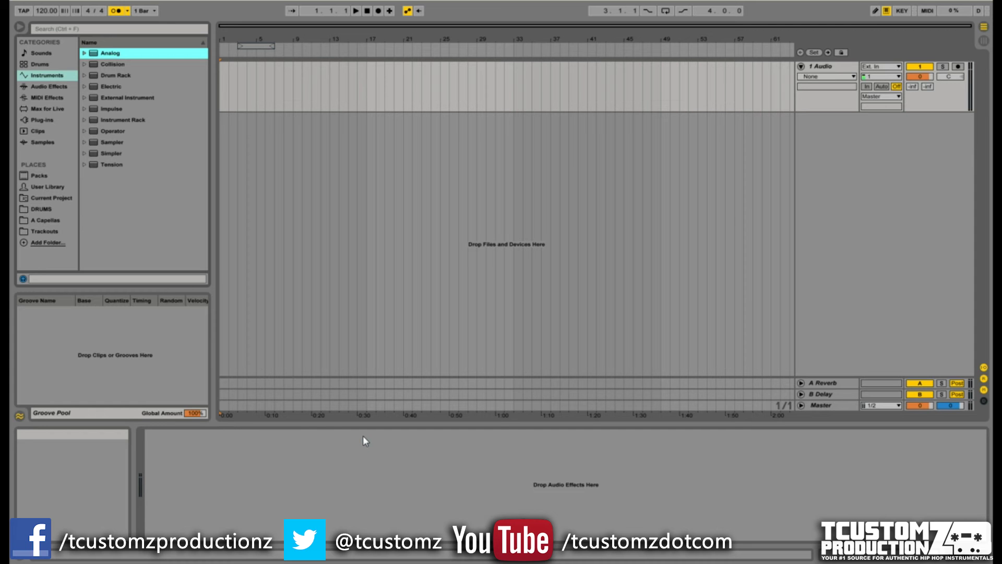
# - Play from near bar 4 to audition the metronome click, then stop at 4.4.3
pyautogui.click(254, 35)
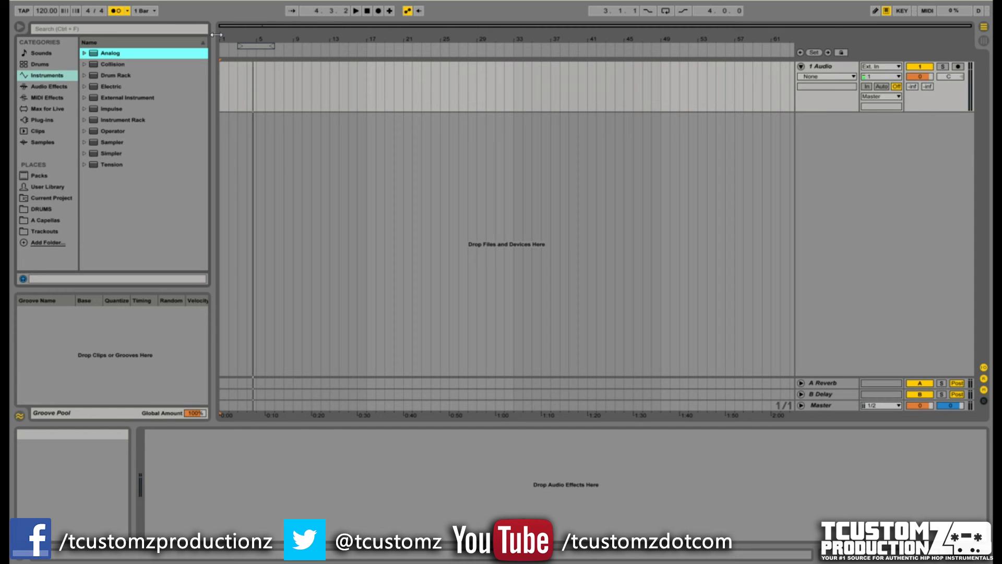
pyautogui.click(355, 11)
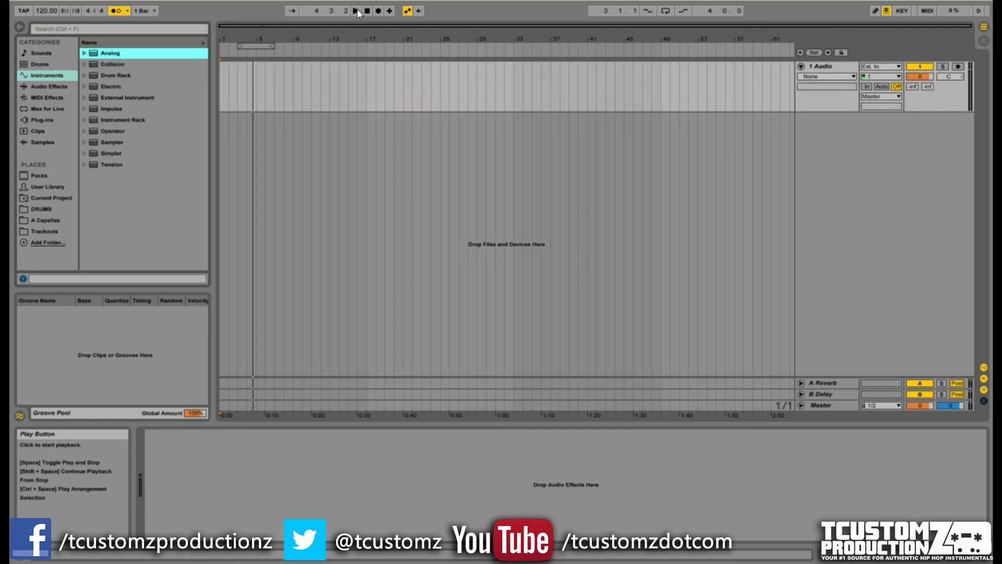
pyautogui.click(356, 11)
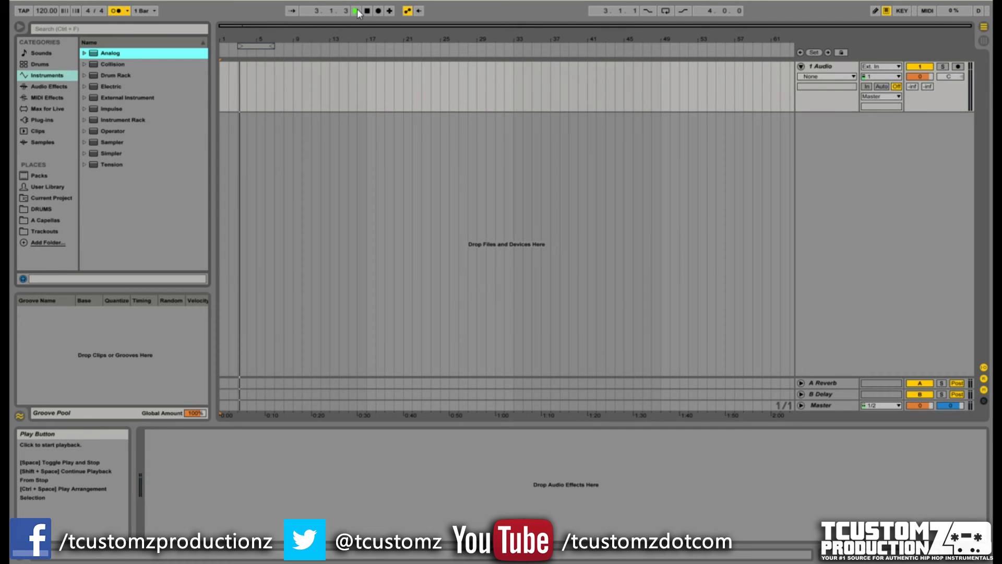
pyautogui.click(366, 12)
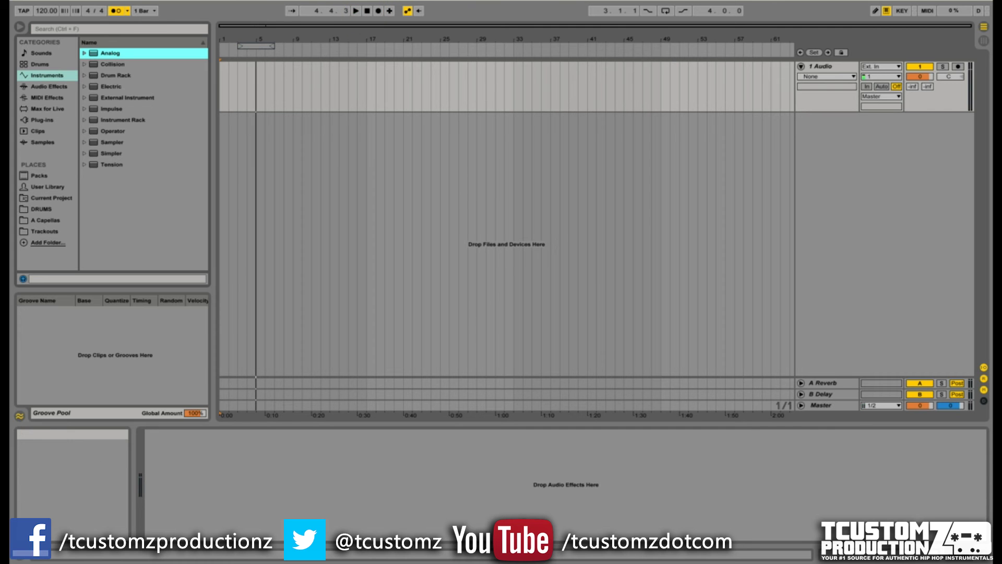
pyautogui.moveTo(414, 558)
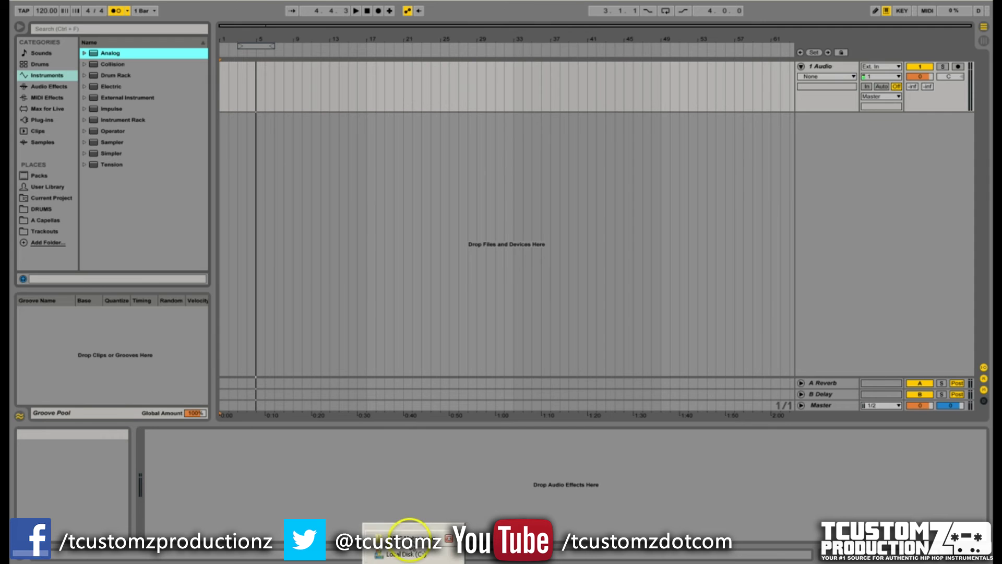
# - Bring up Explorer beside Ableton, shifted right, showing Local Disk (C:) with its 13 folders
pyautogui.click(407, 543)
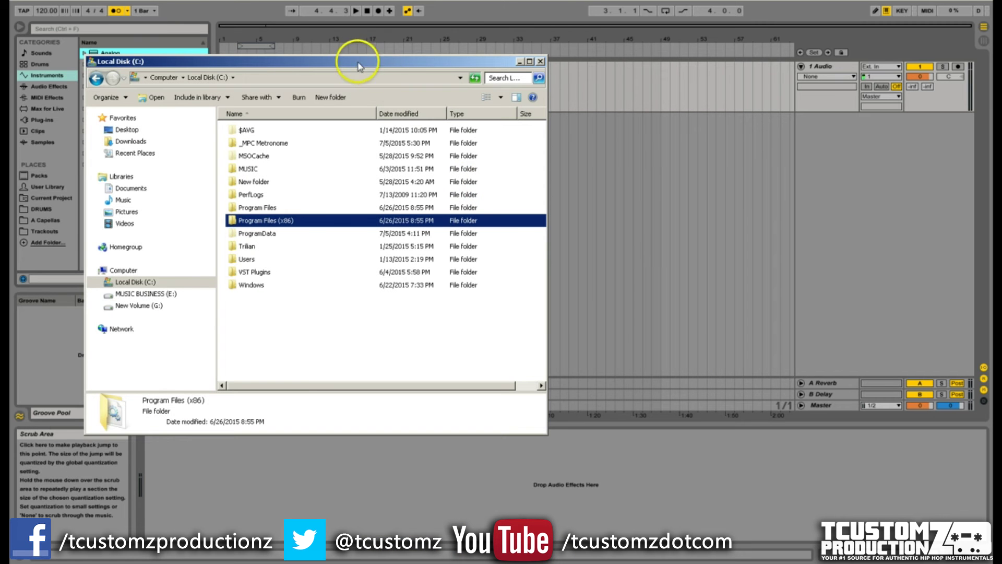
pyautogui.moveTo(360, 61); pyautogui.dragTo(450, 61)
pyautogui.click(365, 234)
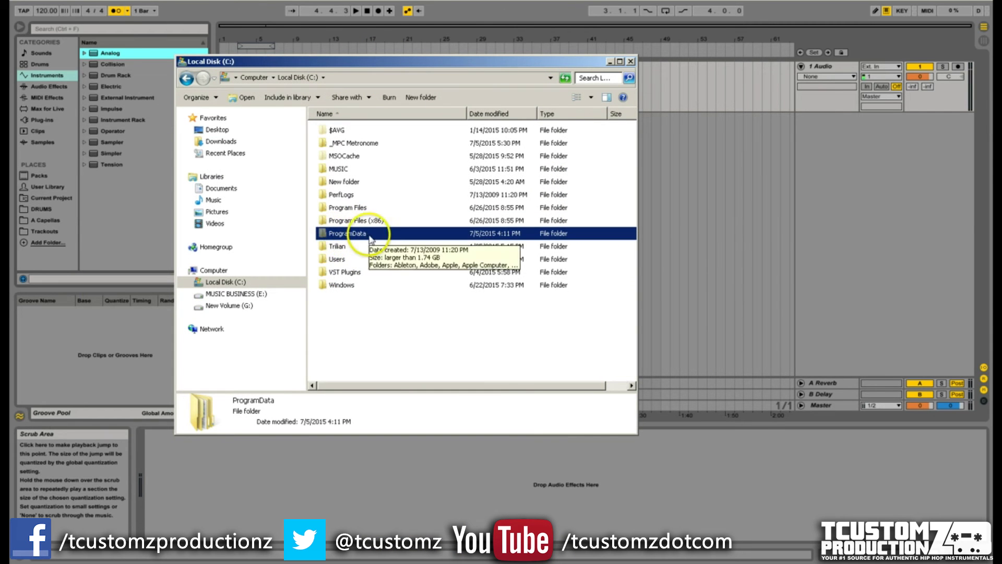
pyautogui.click(380, 270)
pyautogui.click(381, 235)
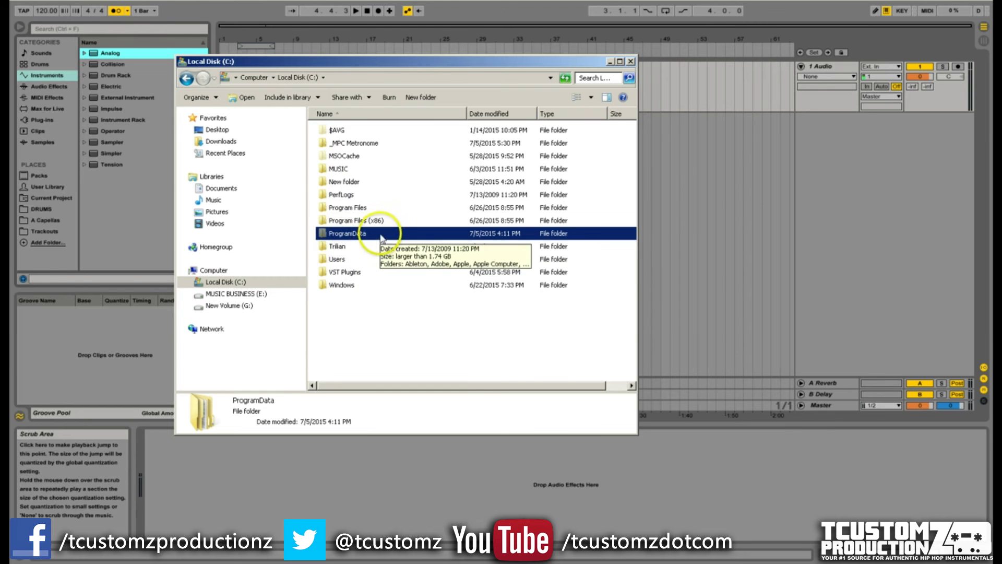
pyautogui.click(349, 236)
pyautogui.click(358, 201)
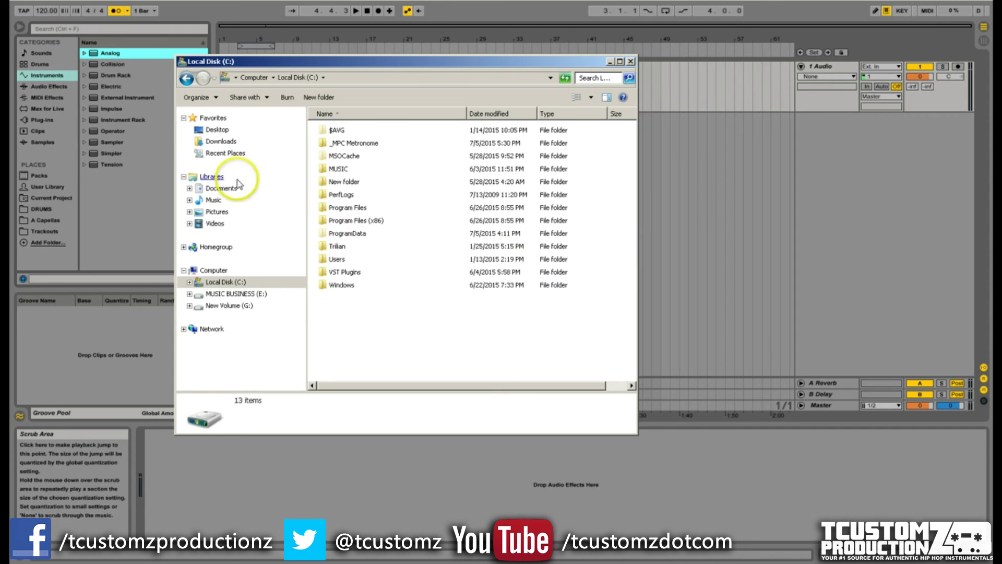
# - Enable Show hidden files, folders, and drives in Explorer's Folder Options view settings
pyautogui.click(213, 99)
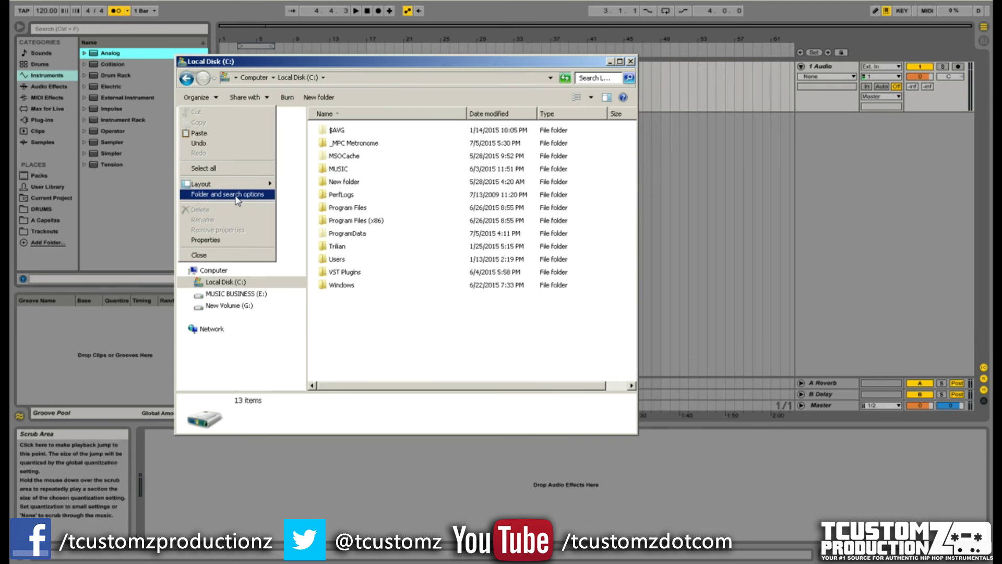
pyautogui.click(238, 194)
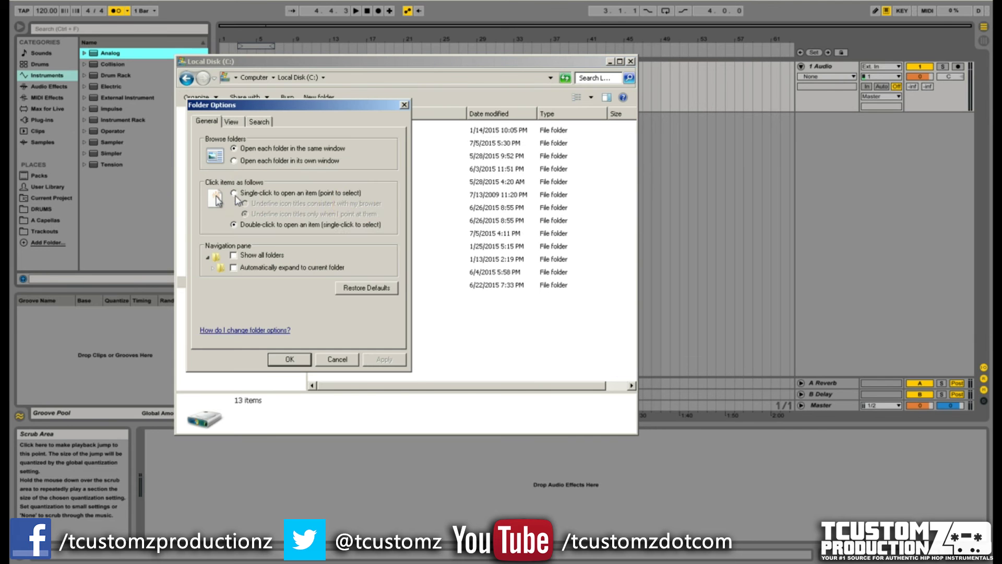
pyautogui.click(235, 121)
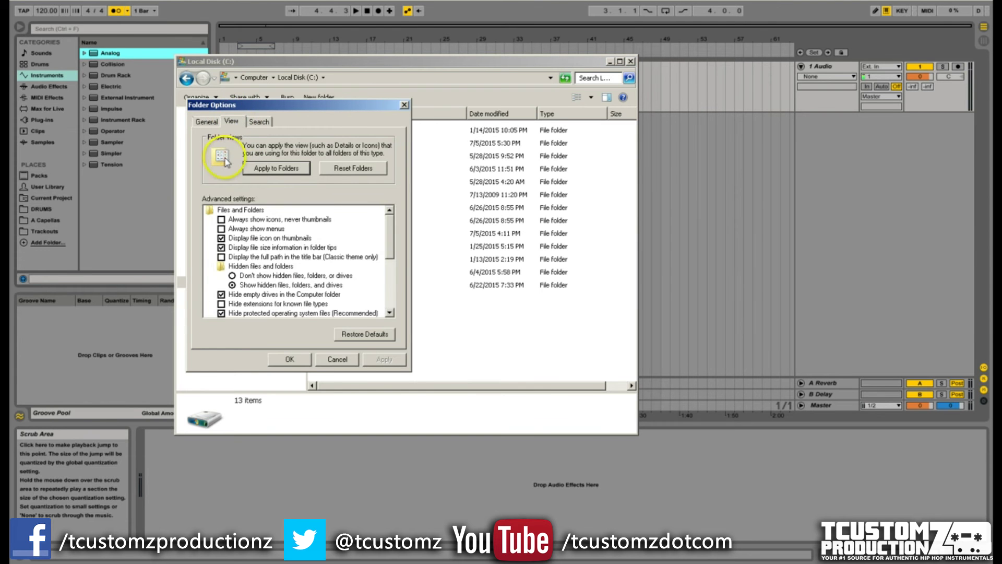
pyautogui.click(240, 277)
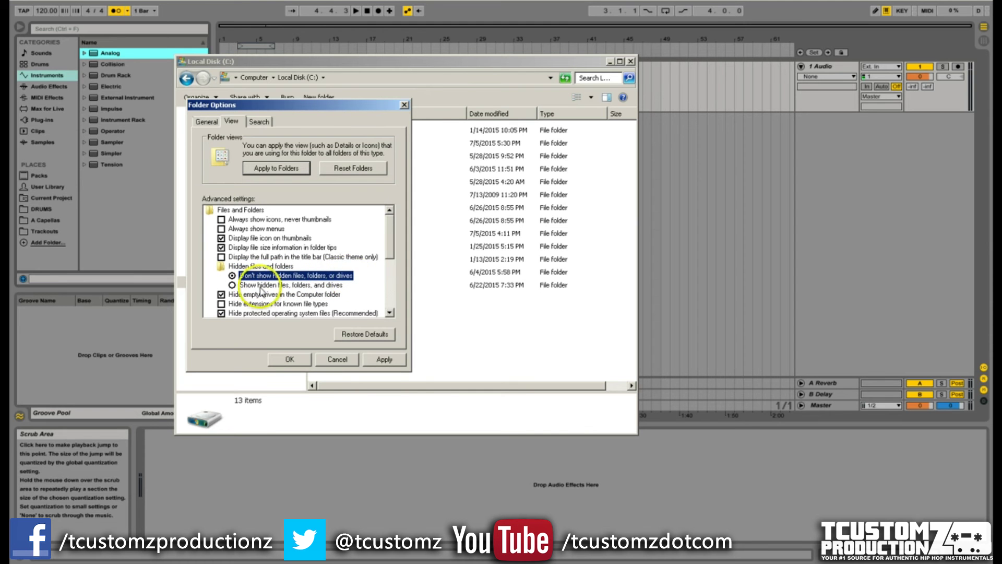
pyautogui.click(235, 285)
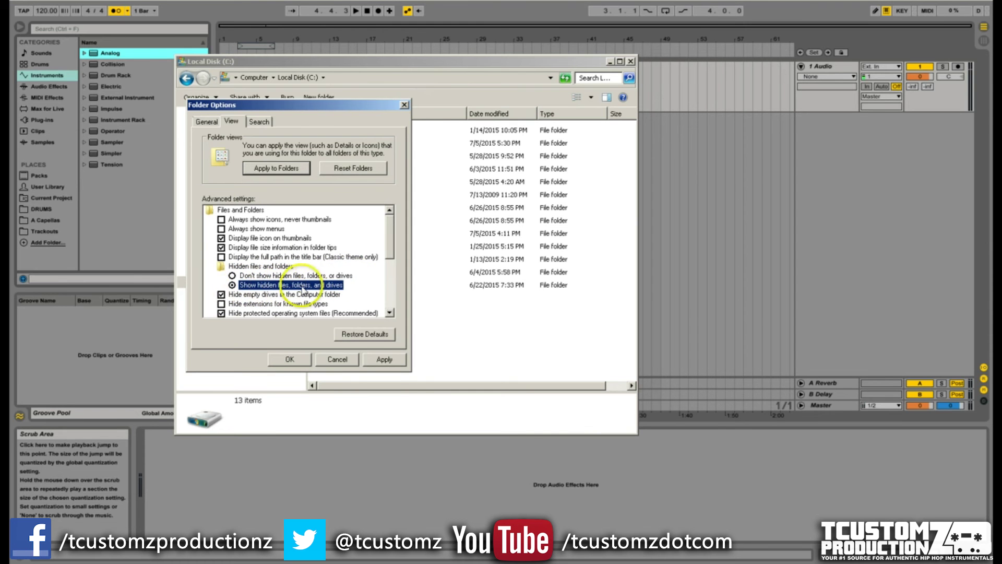
pyautogui.click(390, 361)
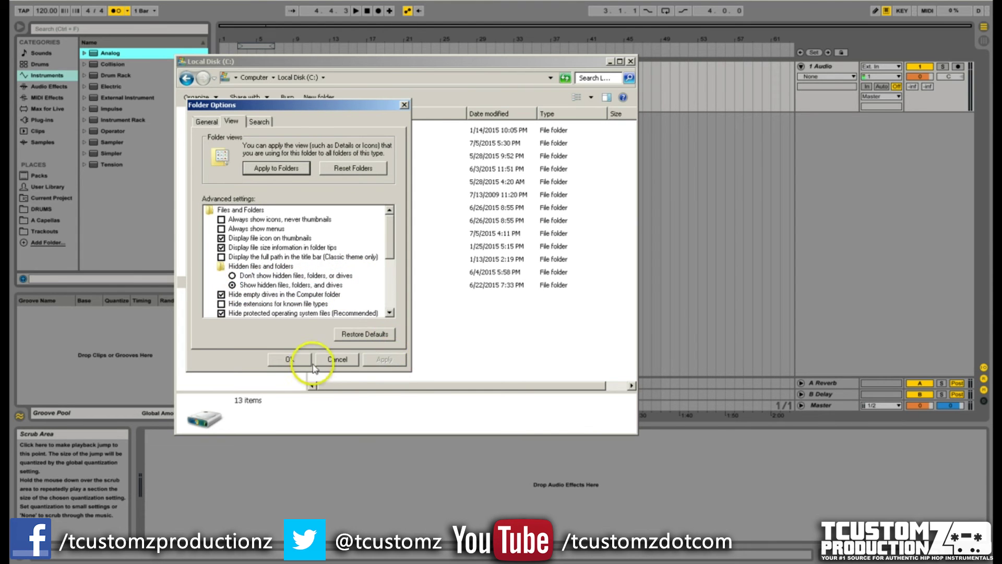
pyautogui.click(291, 360)
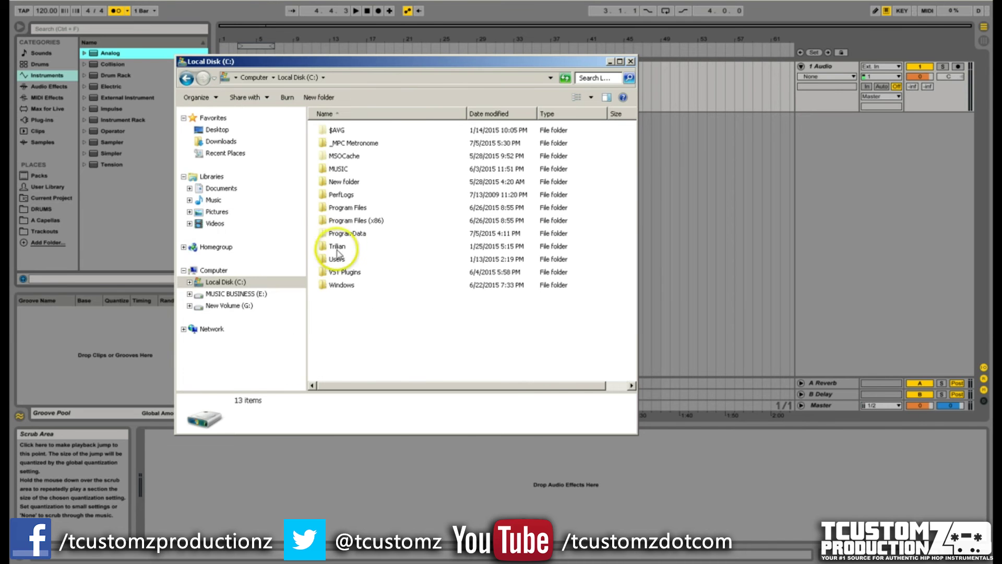
# - Browse into ProgramData\Ableton\Live 9 Suite\Resources\Misc\Metronome\Samples
pyautogui.click(347, 235)
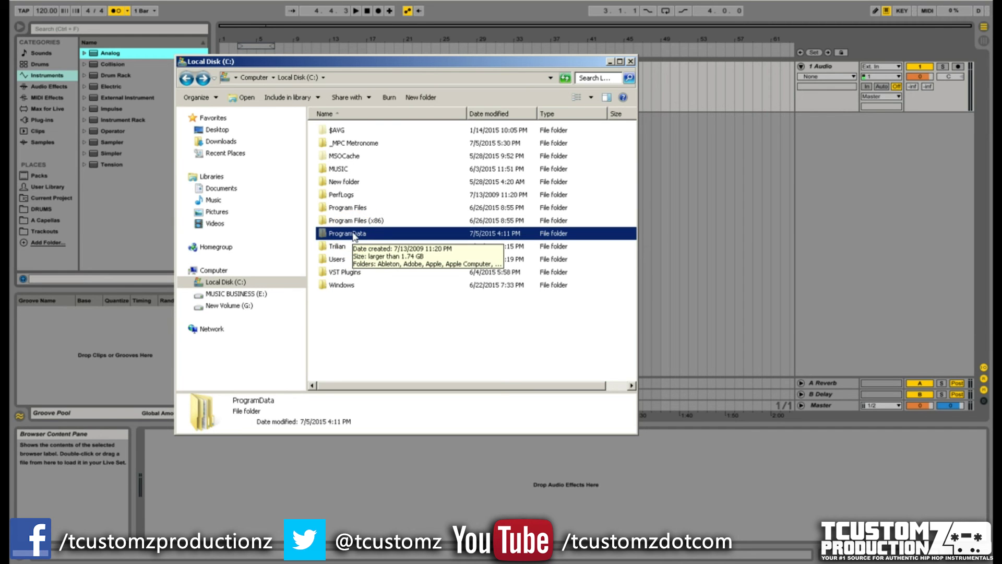
pyautogui.click(354, 235)
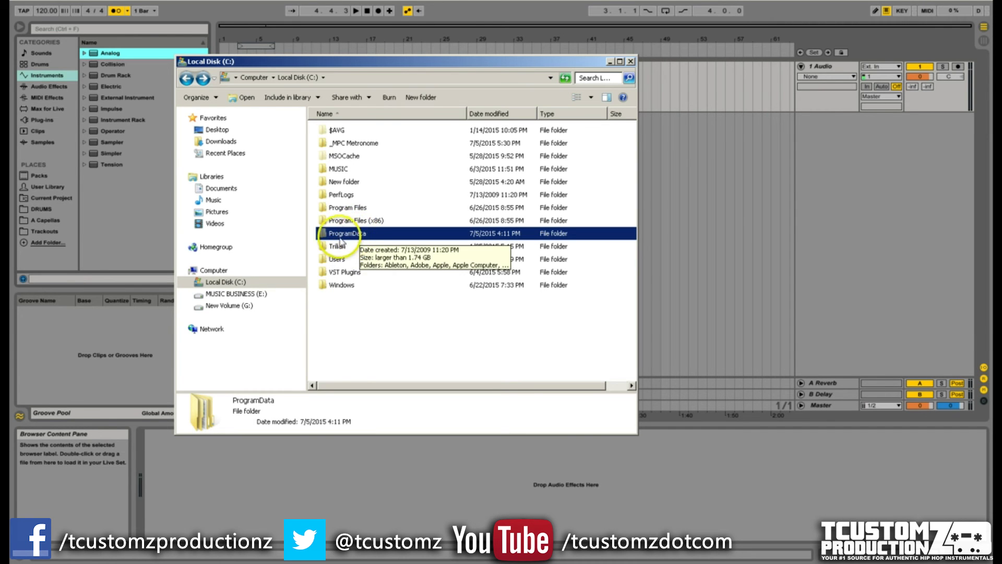
pyautogui.doubleClick(352, 236)
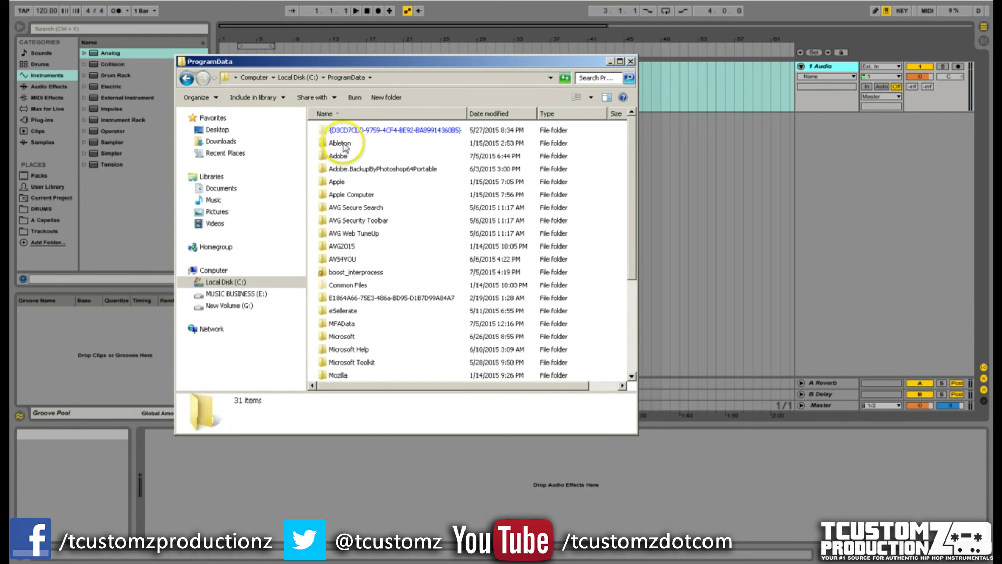
pyautogui.click(344, 146)
pyautogui.doubleClick(345, 146)
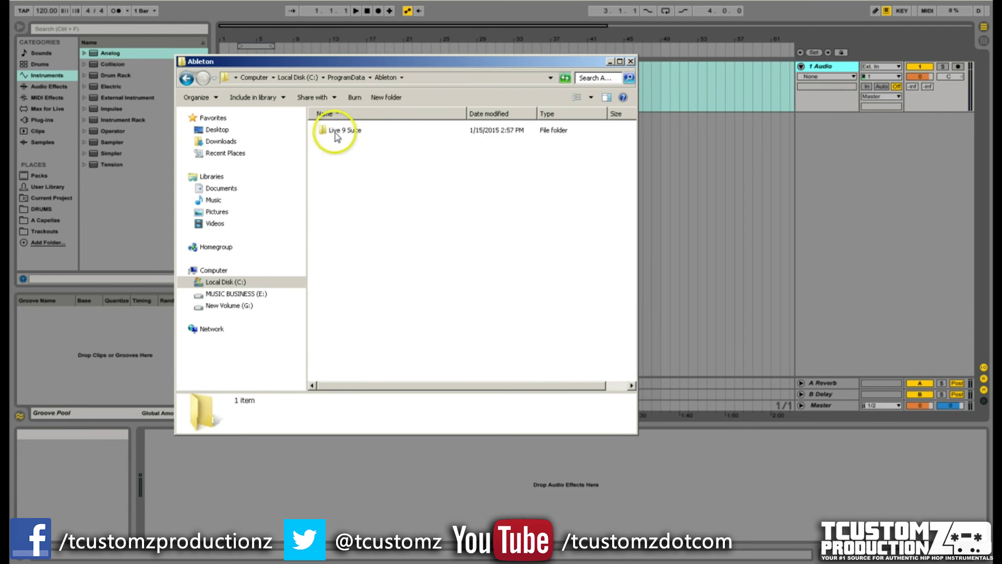
pyautogui.doubleClick(349, 133)
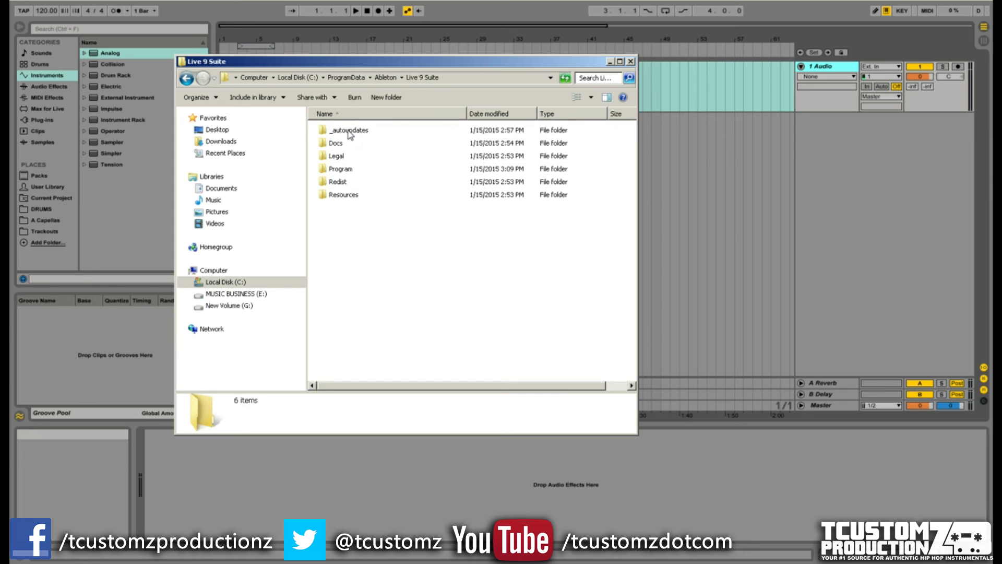
pyautogui.doubleClick(353, 197)
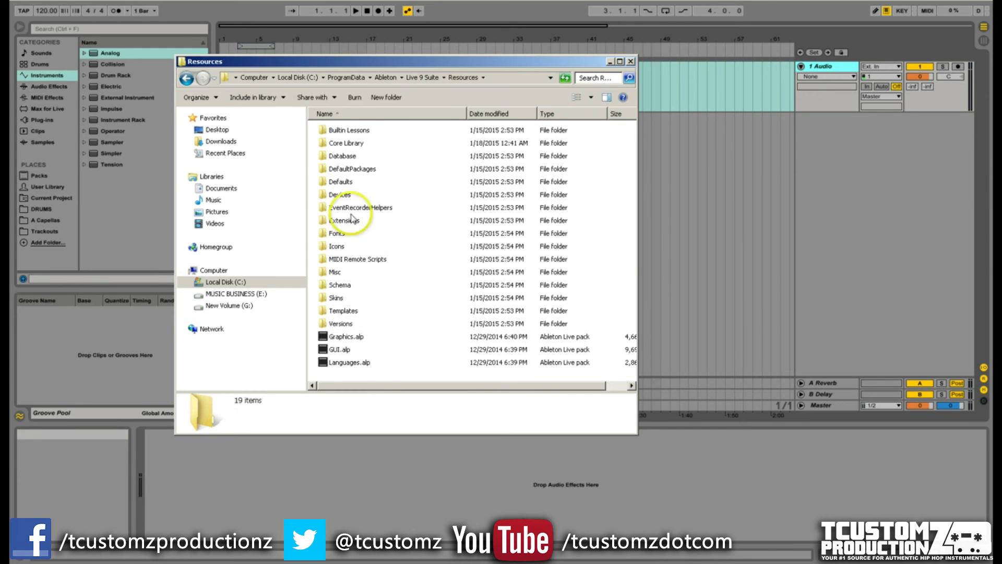
pyautogui.click(343, 275)
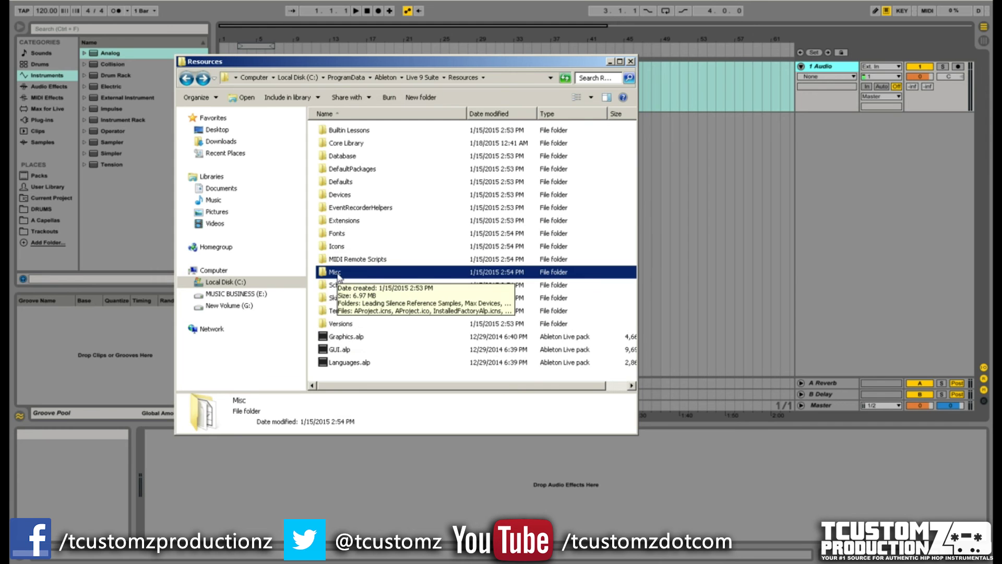
pyautogui.doubleClick(336, 274)
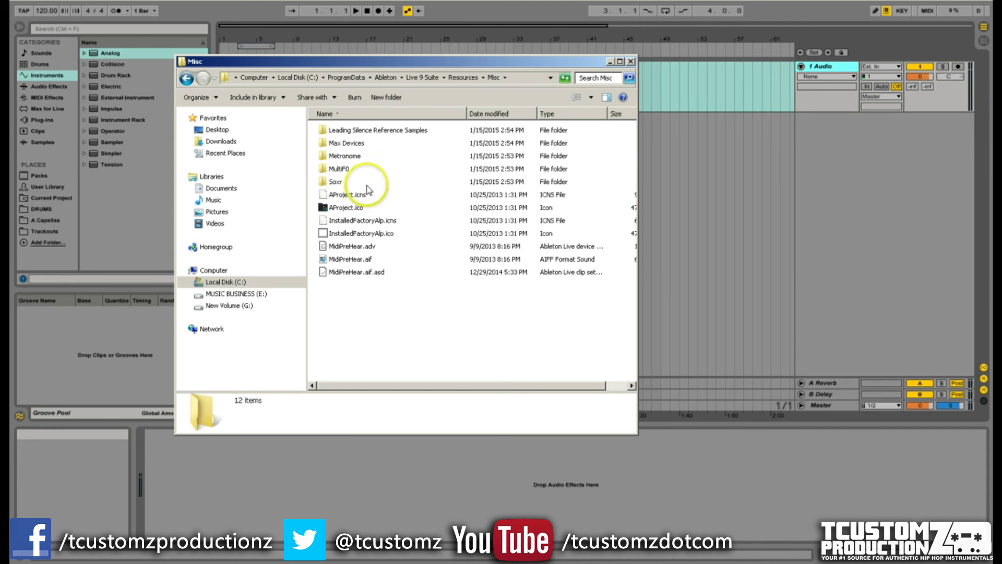
pyautogui.doubleClick(342, 156)
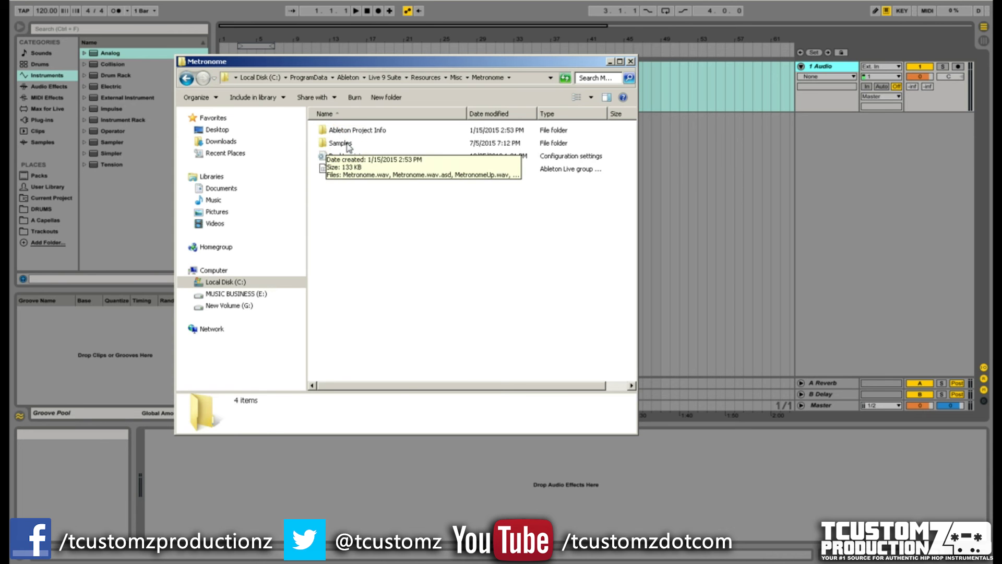
pyautogui.doubleClick(348, 146)
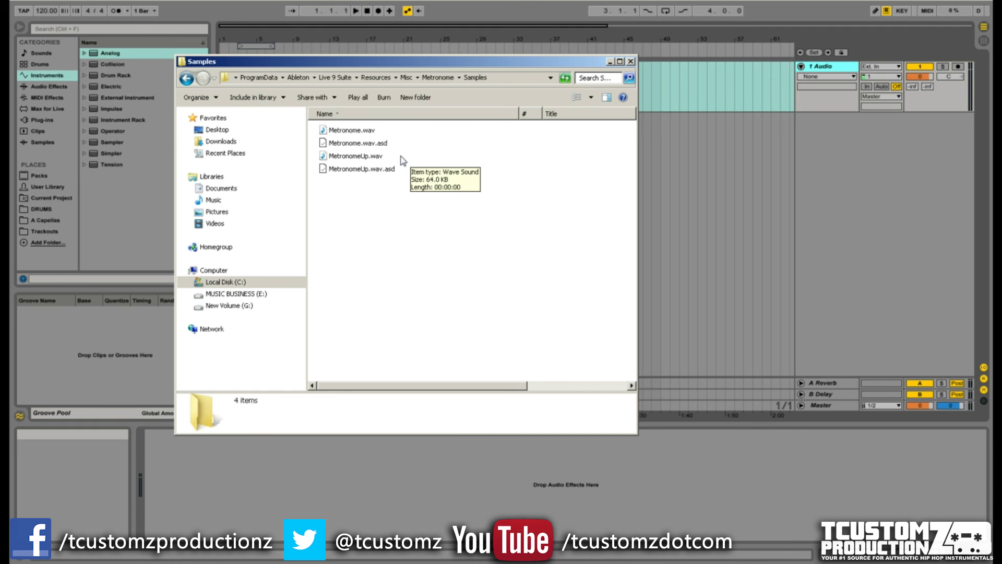
# - Attempt renaming Metronome.wav to Metronome_bak.wav, which Live blocks because the file is in use
pyautogui.click(403, 157)
pyautogui.click(334, 133)
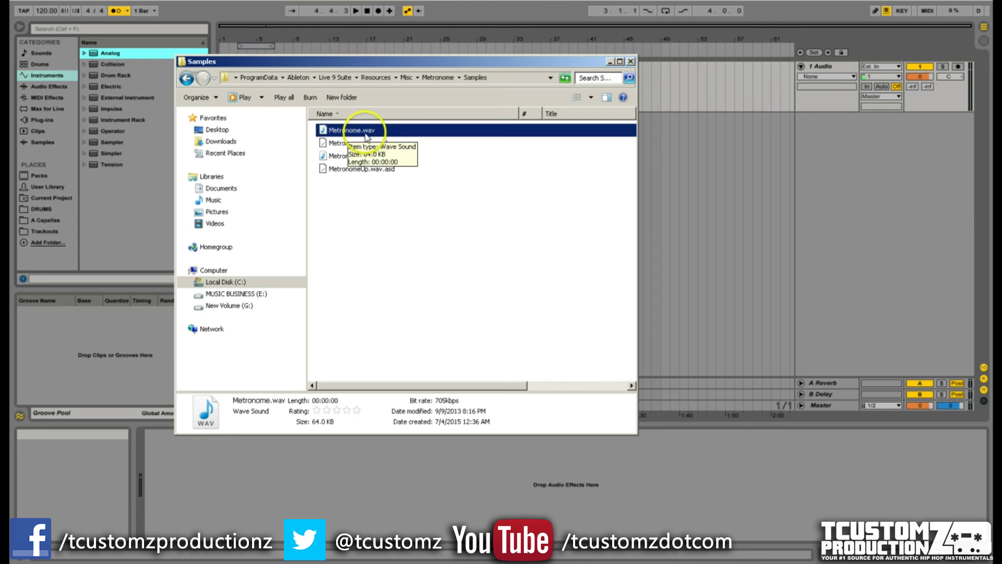
pyautogui.click(367, 131)
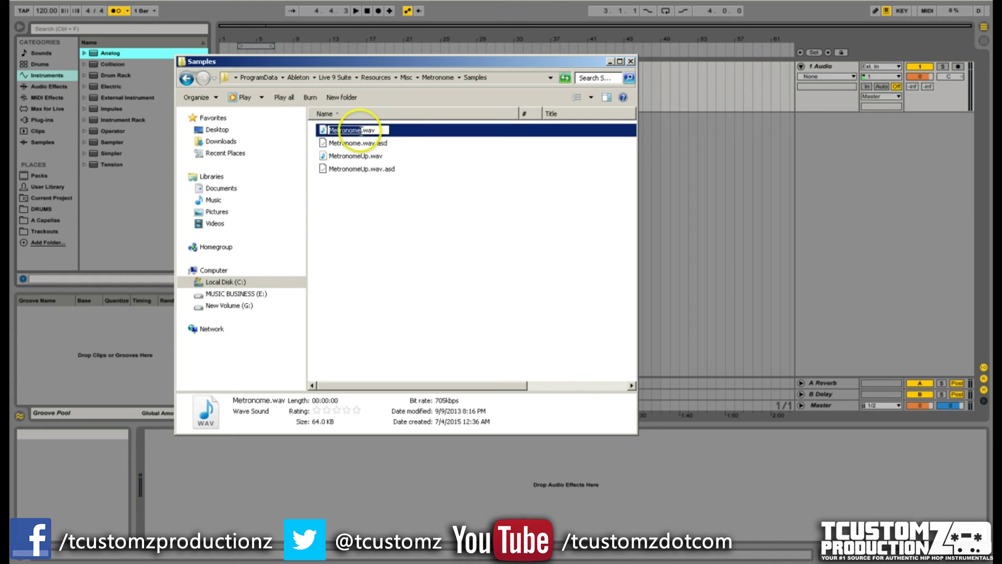
pyautogui.click(363, 131)
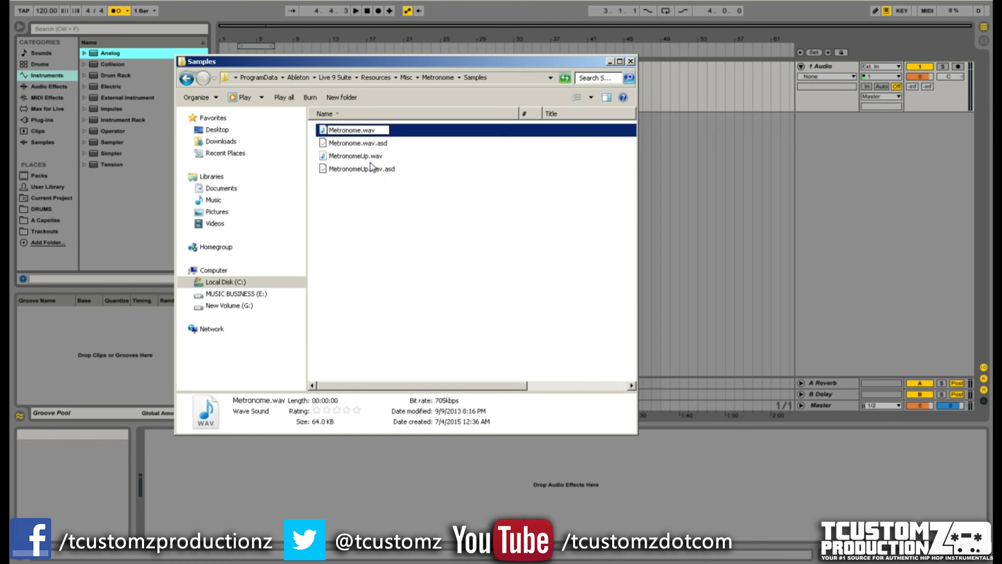
pyautogui.click(358, 131)
pyautogui.write('_bak')
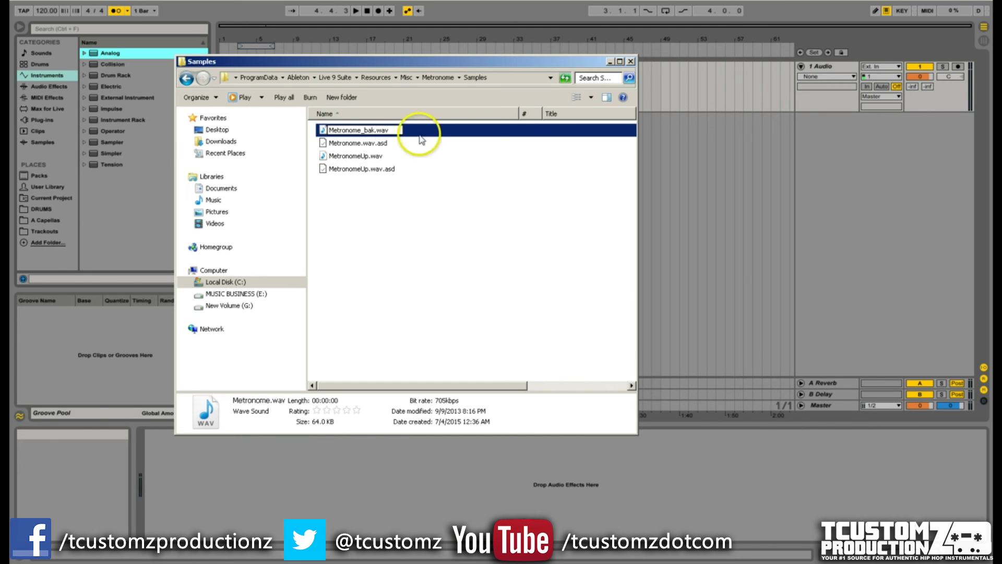
pyautogui.press('Return')
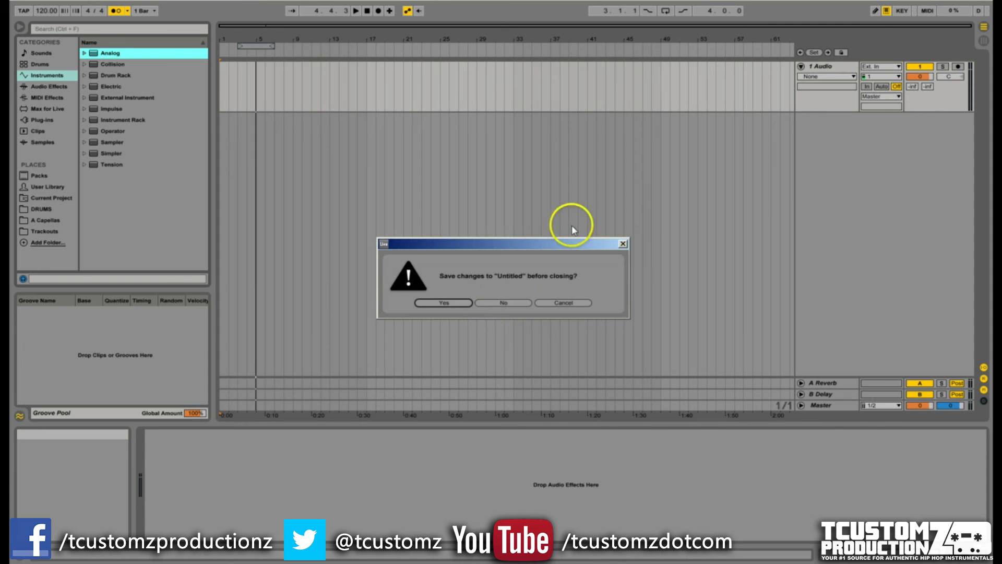
# - Close Live unsaved so Metronome_bak.wav goes through, then rename MetronomeUp.wav to MetronomeUp_bak.wav
pyautogui.click(502, 303)
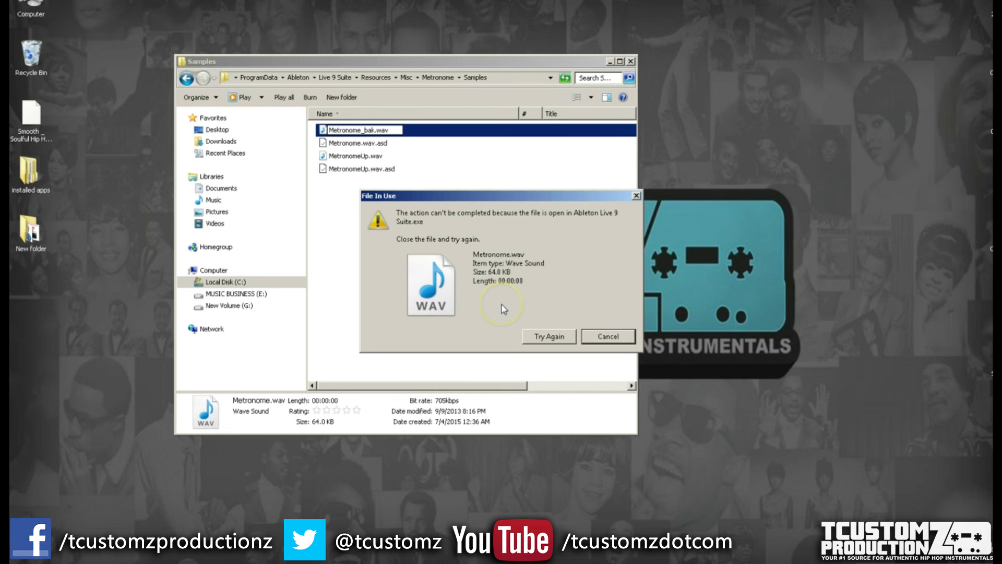
pyautogui.click(549, 336)
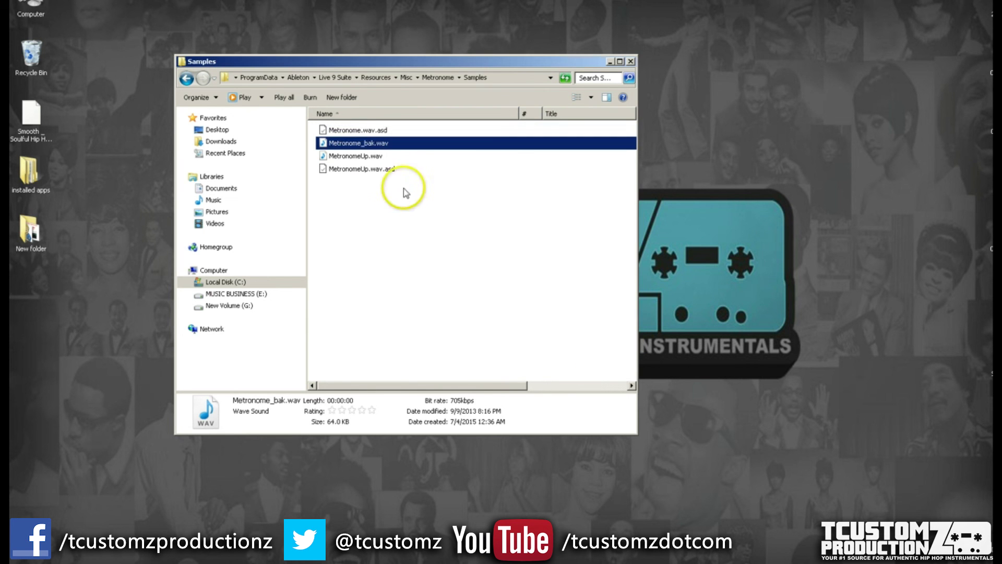
pyautogui.click(364, 169)
pyautogui.click(360, 155)
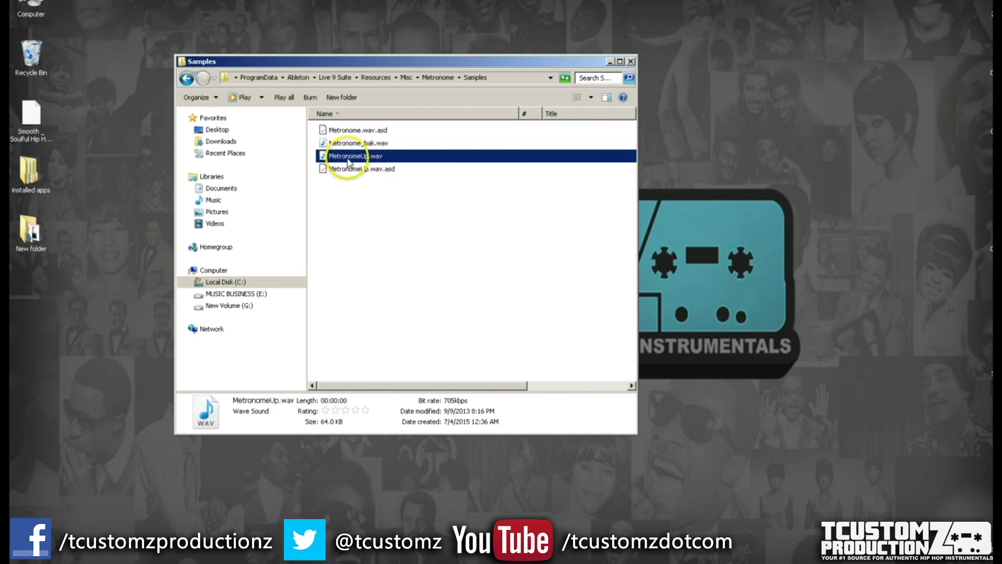
pyautogui.click(365, 156)
pyautogui.click(381, 156)
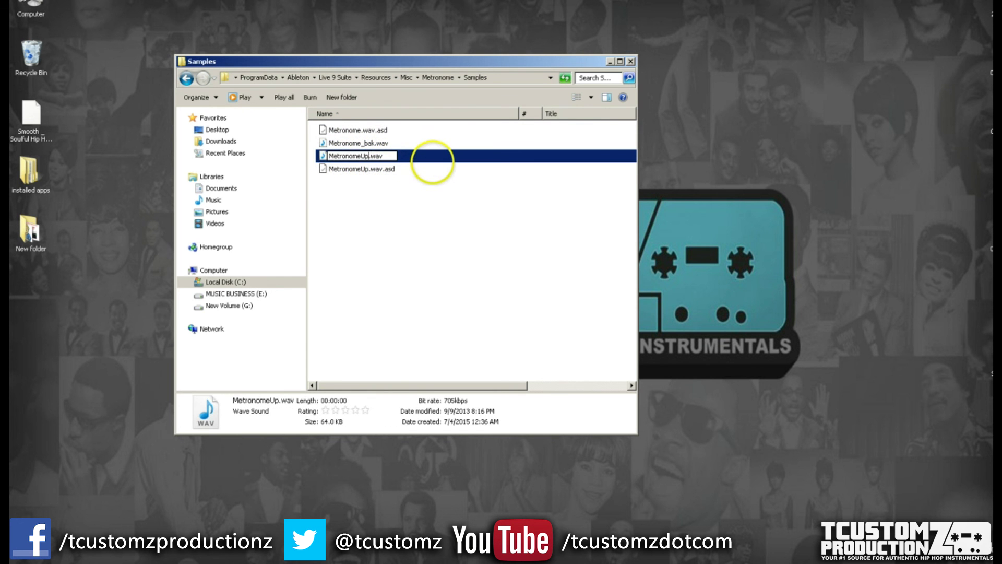
pyautogui.write('_bak')
pyautogui.press('Return')
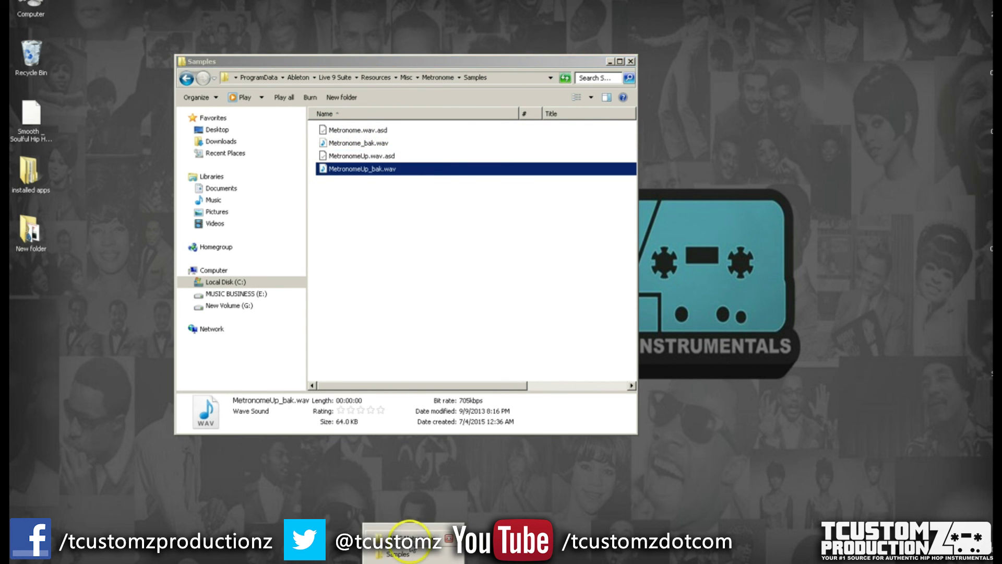
pyautogui.click(410, 543)
# - Place the _MPC Metronome window beside Samples and copy both MPC click WAV files
pyautogui.moveTo(611, 63); pyautogui.dragTo(681, 82)
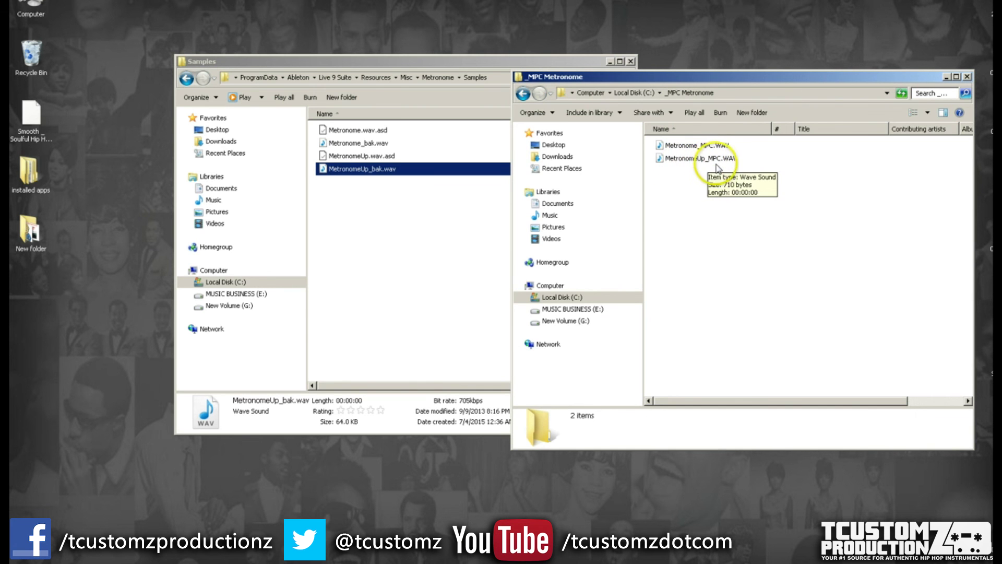
pyautogui.moveTo(712, 174); pyautogui.dragTo(688, 150)
pyautogui.rightClick(688, 151)
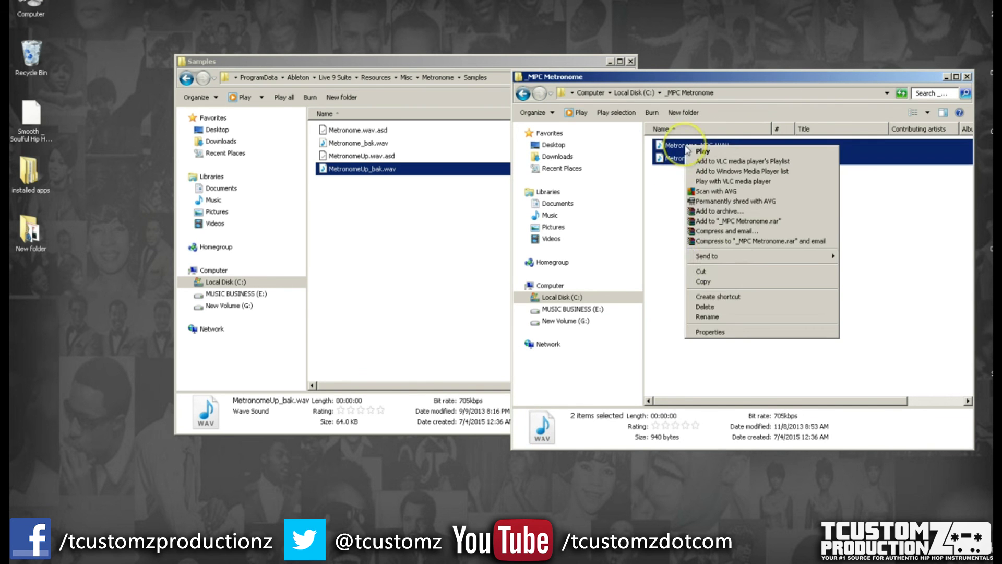
pyautogui.click(705, 281)
pyautogui.click(392, 206)
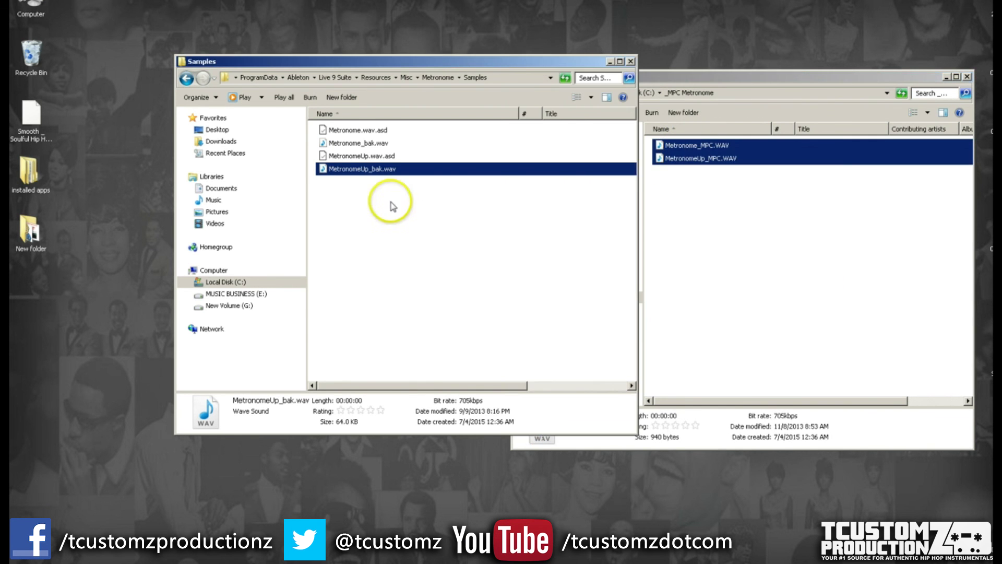
pyautogui.rightClick(387, 243)
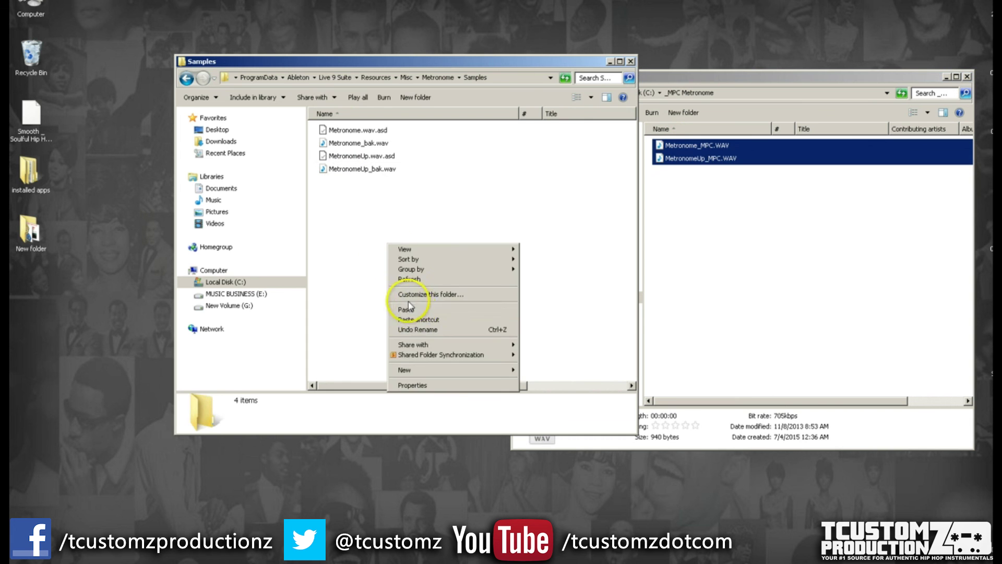
# - Paste the MPC clicks into Samples and rename Metronome_MPC.WAV to Metronome.WAV
pyautogui.click(413, 309)
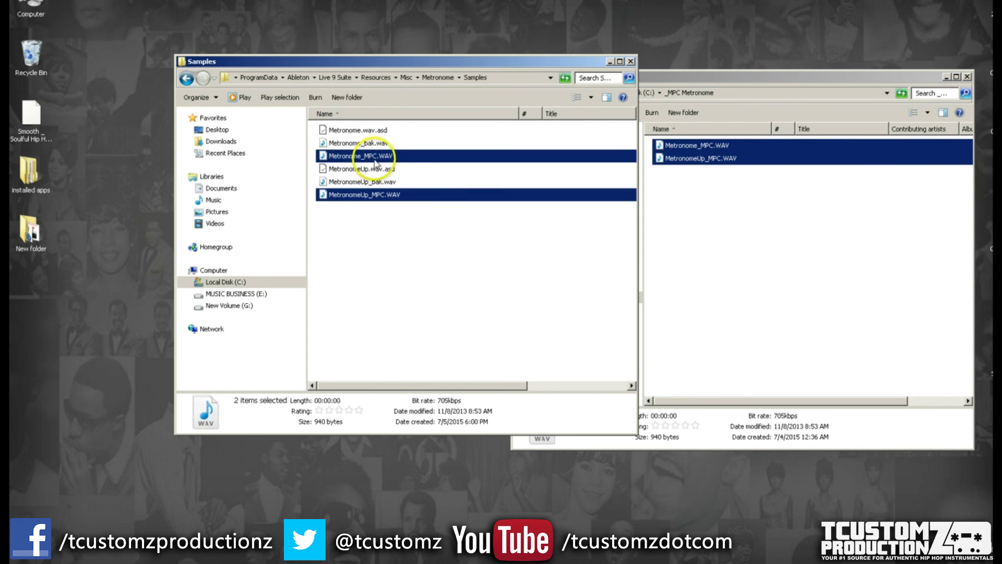
pyautogui.click(378, 158)
pyautogui.click(379, 158)
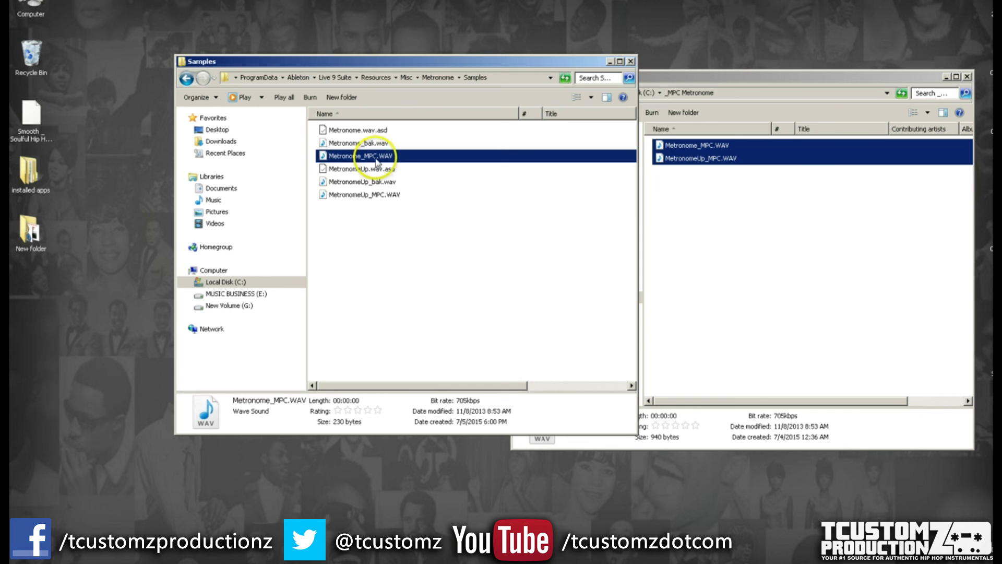
pyautogui.moveTo(377, 156); pyautogui.dragTo(364, 156)
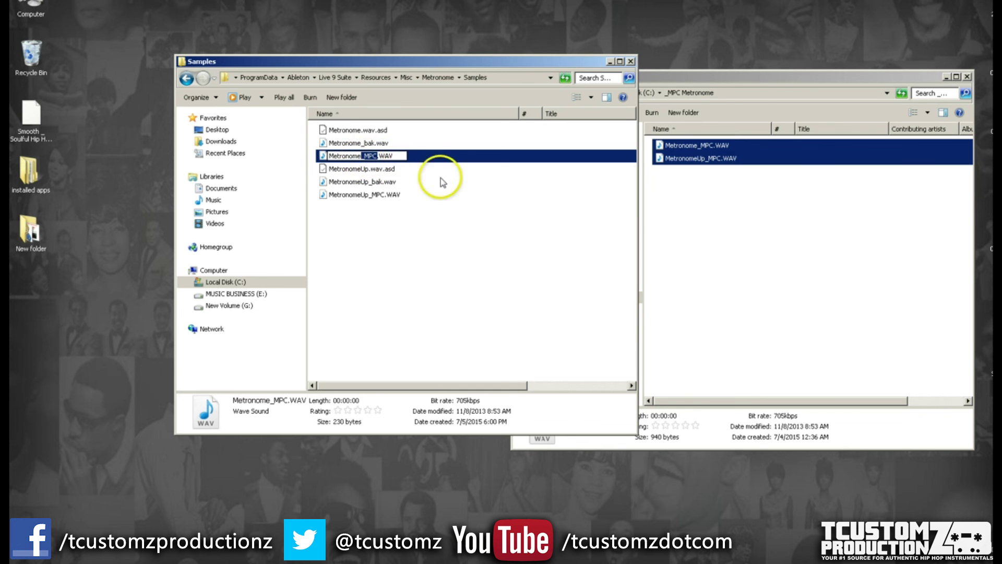
pyautogui.press('BackSpace')
pyautogui.press('Return')
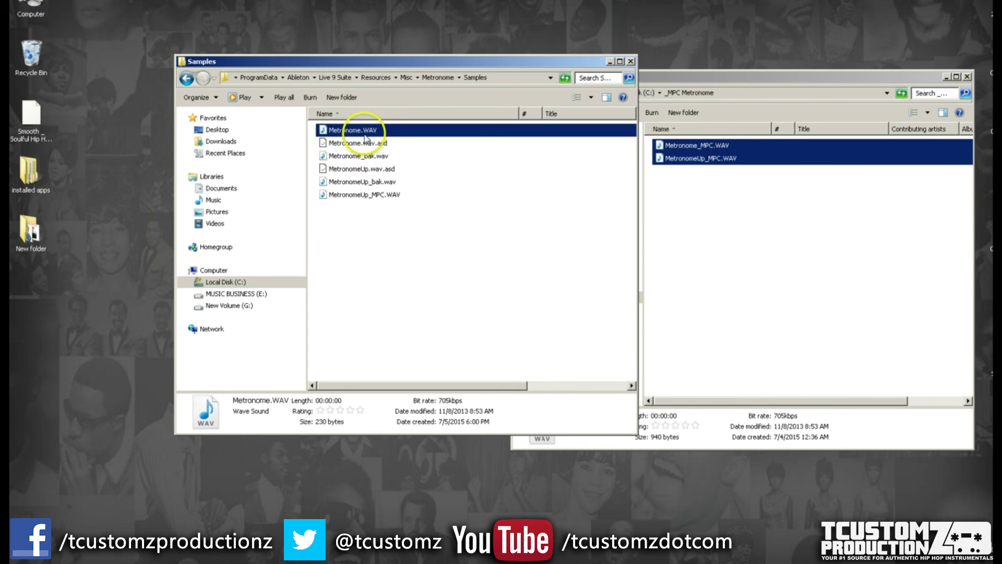
# - Rename MetronomeUp_MPC.WAV to MetronomeUp.WAV and relaunch Ableton Live
pyautogui.click(369, 198)
pyautogui.click(368, 197)
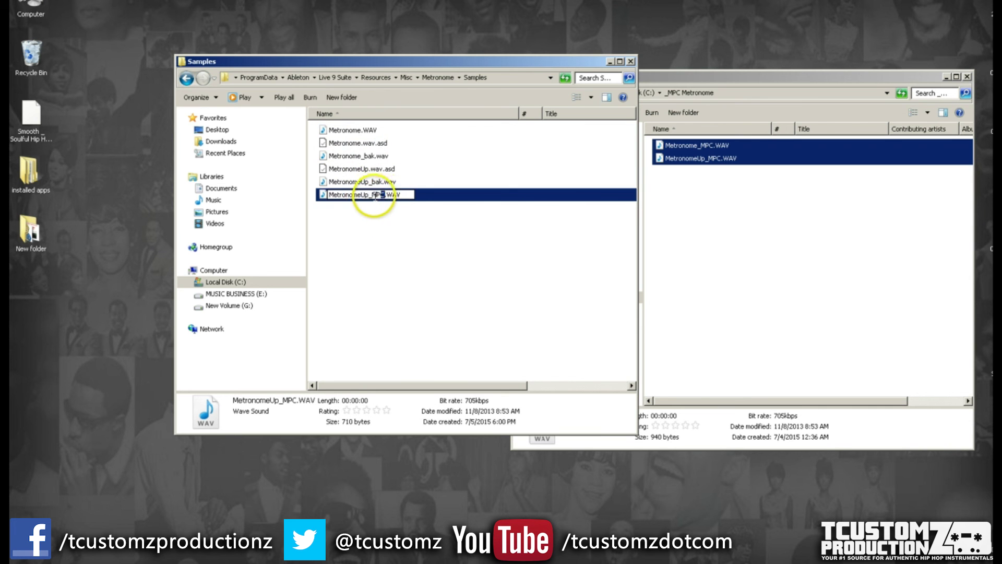
pyautogui.moveTo(387, 196); pyautogui.dragTo(370, 196)
pyautogui.press('BackSpace')
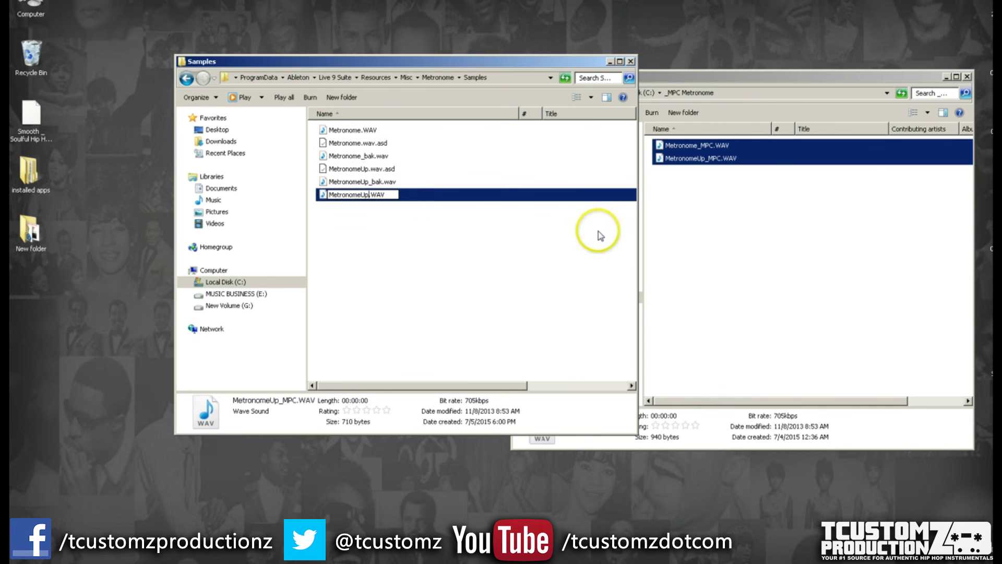
pyautogui.press('Return')
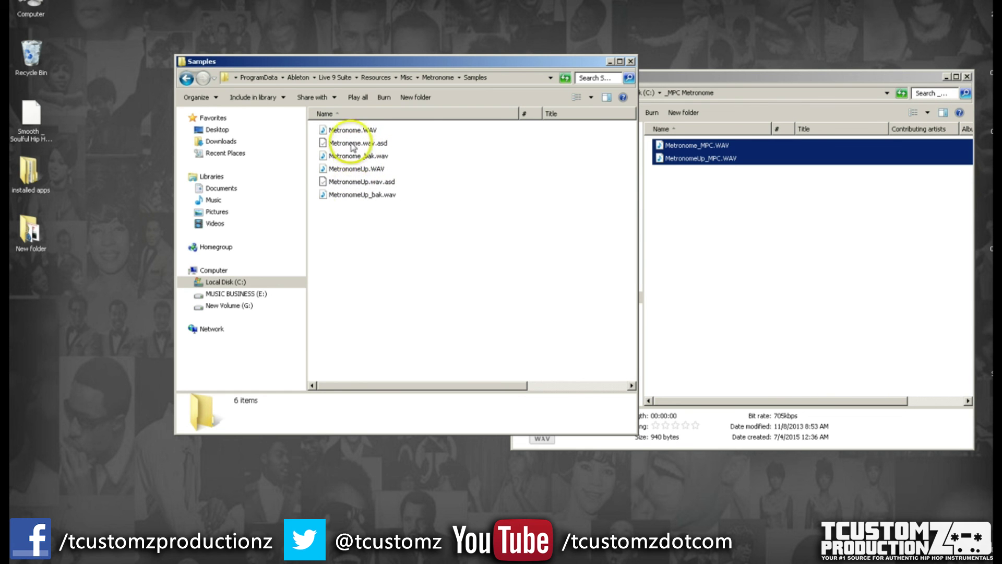
pyautogui.click(119, 490)
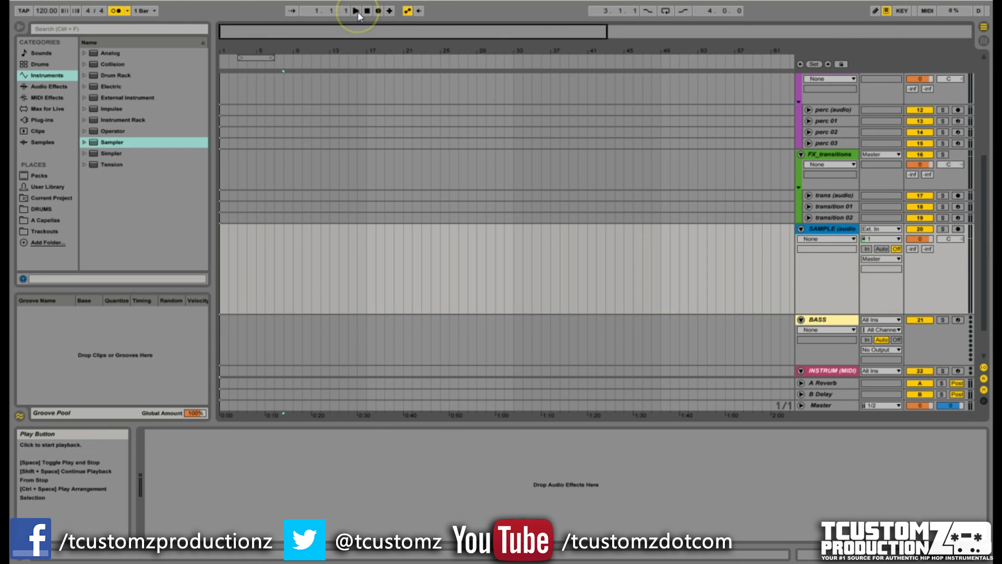
# - Start playback in the reopened Live set to hear the new MPC metronome click
pyautogui.click(357, 11)
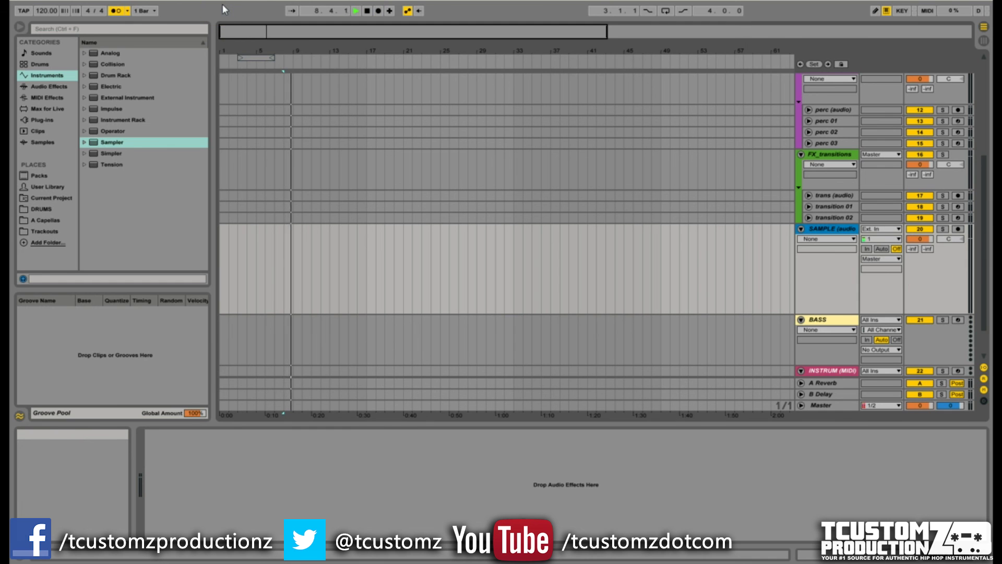